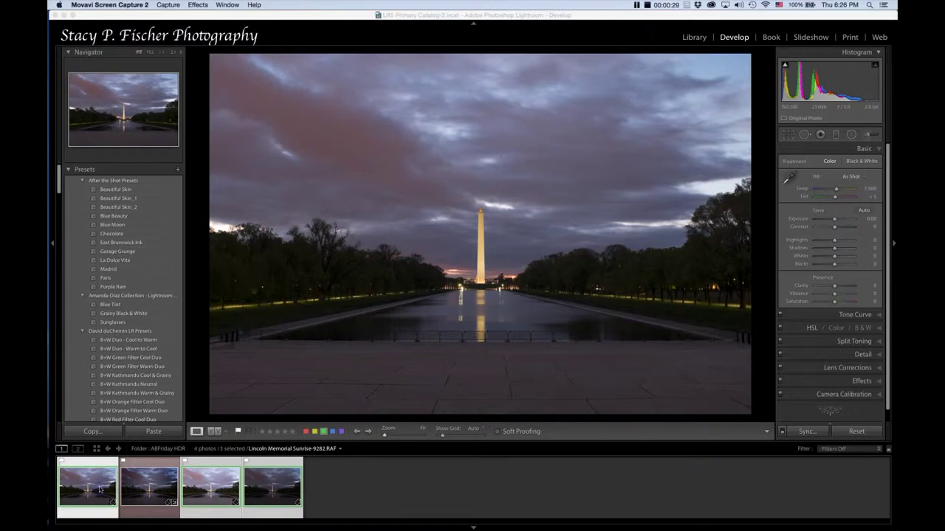
# Step: Merge the three selected bracketed exposures into an HDR with Photo Merge > HDR
pyautogui.click(100, 488)
pyautogui.rightClick(100, 489)
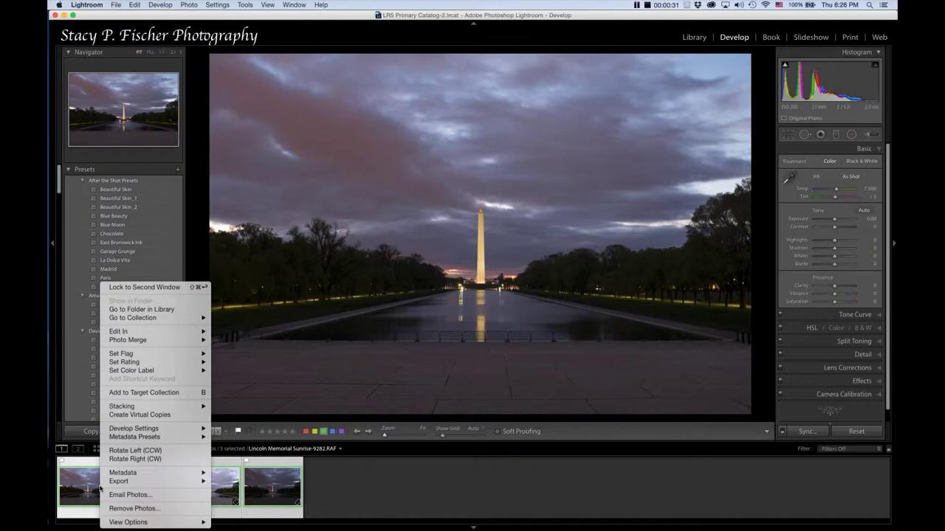
pyautogui.moveTo(153, 343)
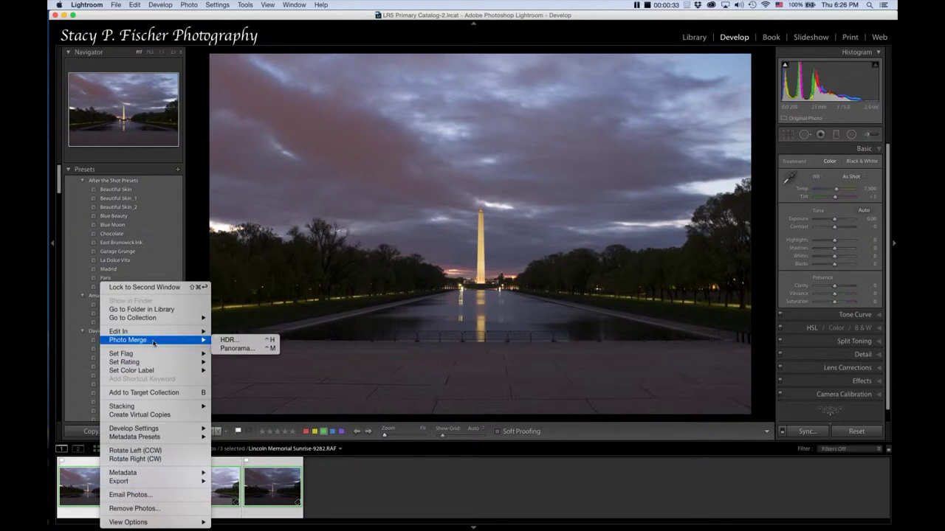
pyautogui.click(246, 341)
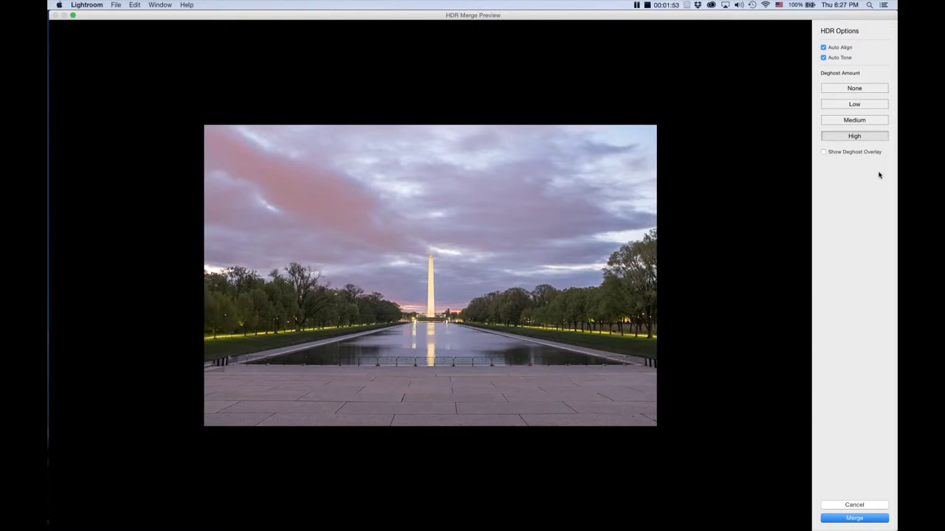
# Step: Check the deghost overlay, then merge to create Lincoln Memorial Sunrise-9282-HDR.dng
pyautogui.click(824, 152)
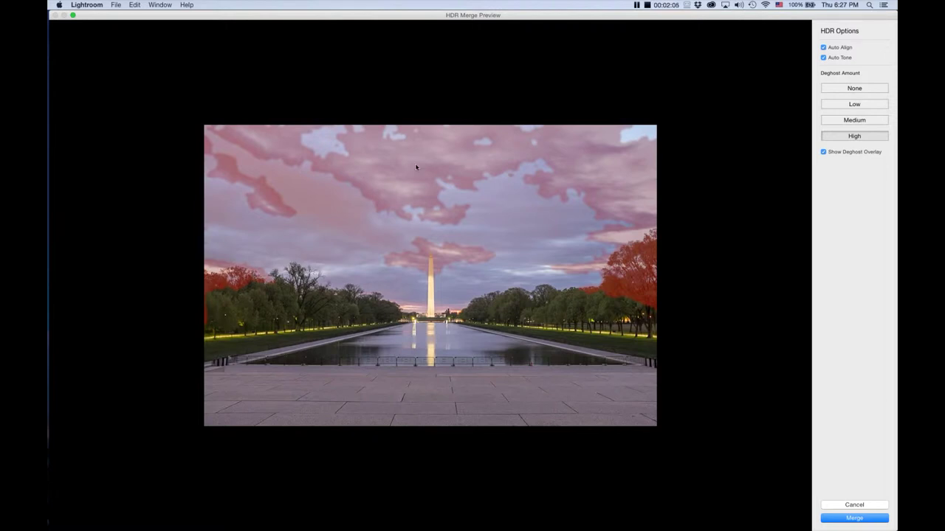
pyautogui.click(823, 152)
pyautogui.click(855, 519)
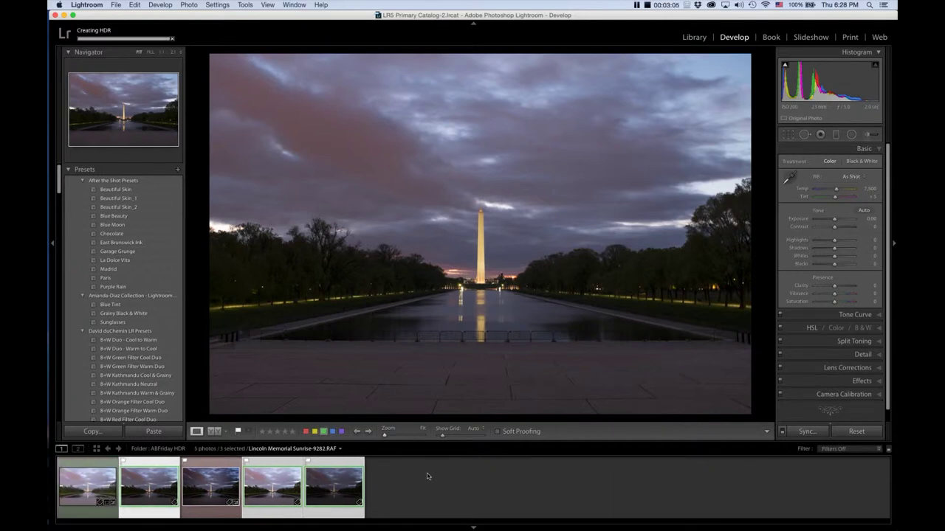
# Step: Compare the second, fourth and darkest exposures, then reselect the HDR DNG and review its settings
pyautogui.click(91, 478)
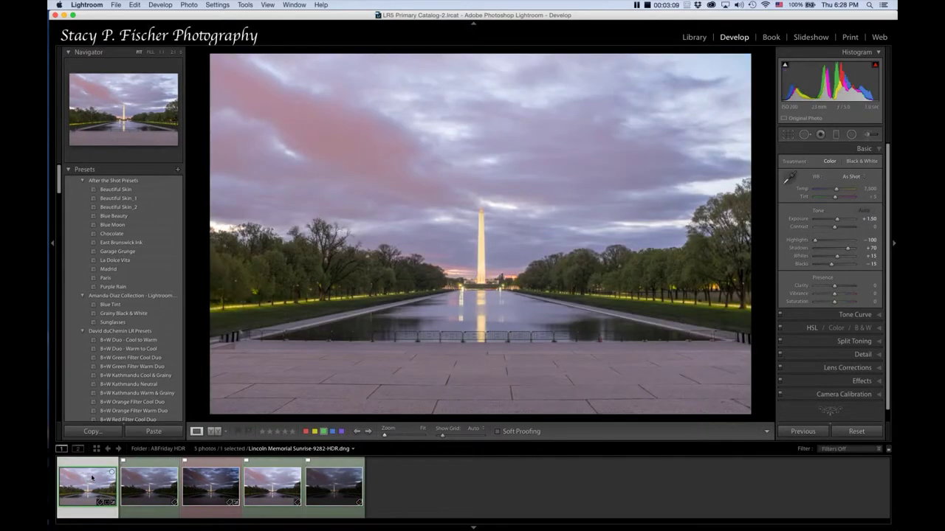
pyautogui.click(145, 490)
pyautogui.click(272, 484)
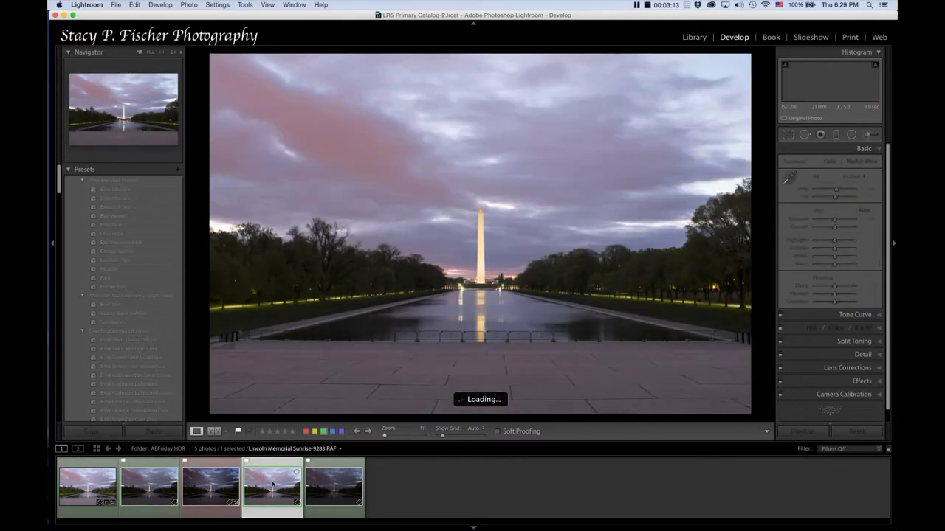
pyautogui.click(339, 485)
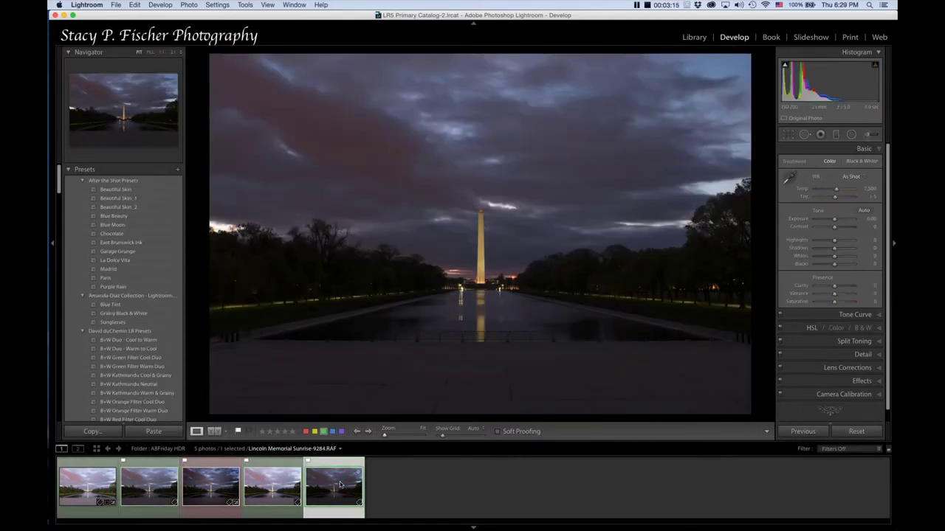
pyautogui.click(91, 485)
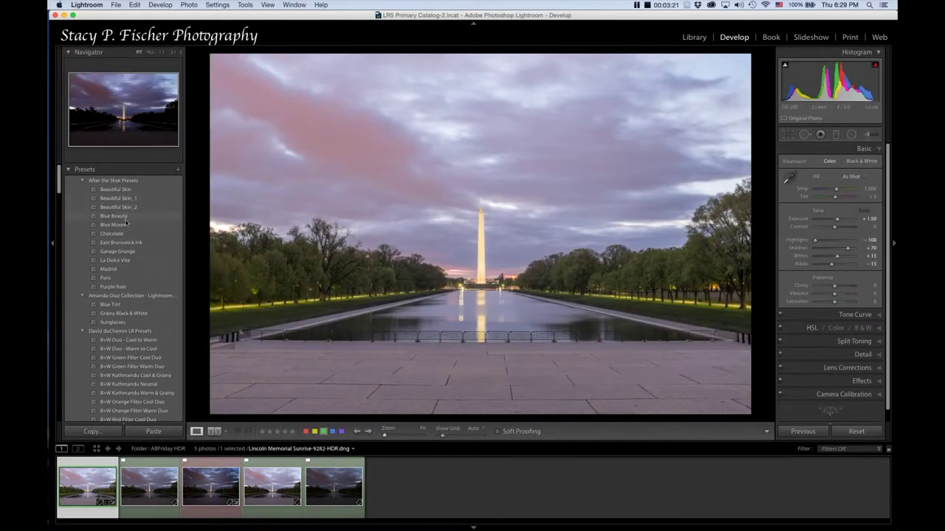
pyautogui.scroll(-10, 122, 258)
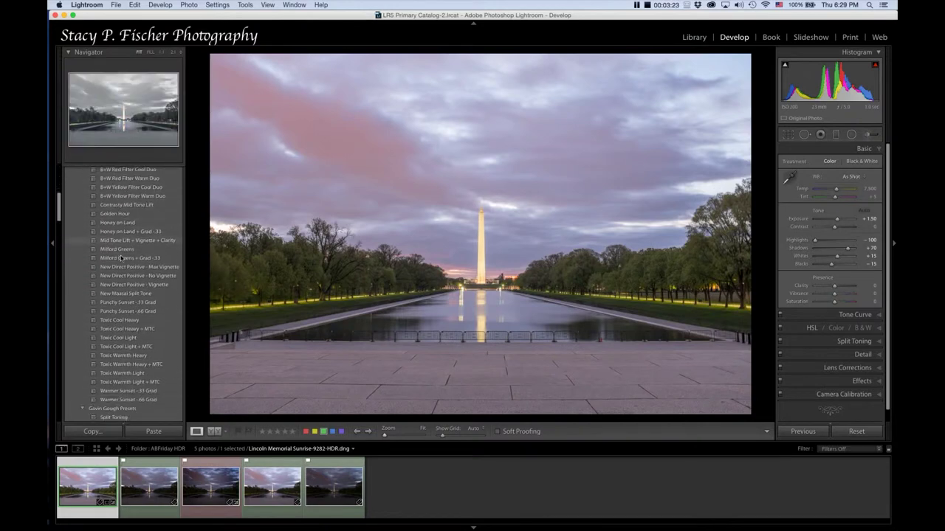
pyautogui.scroll(-15, 121, 257)
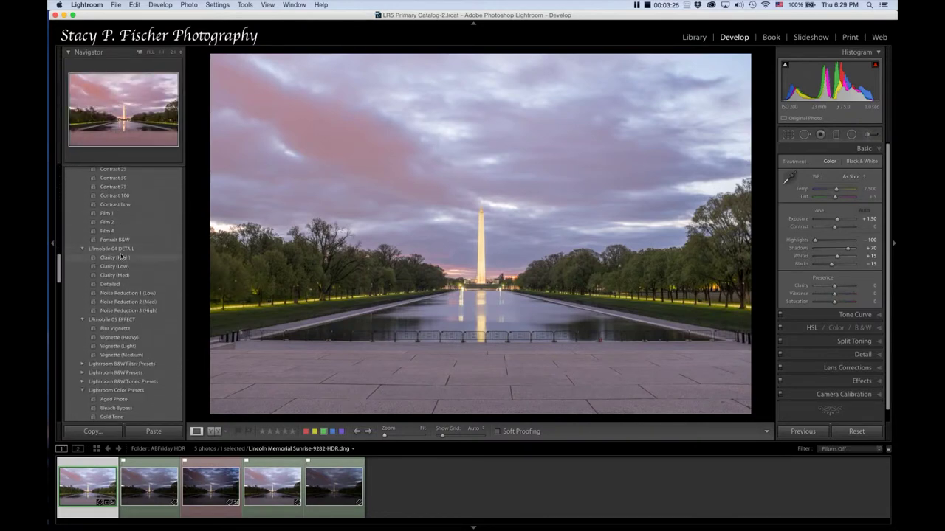
pyautogui.scroll(-15, 122, 258)
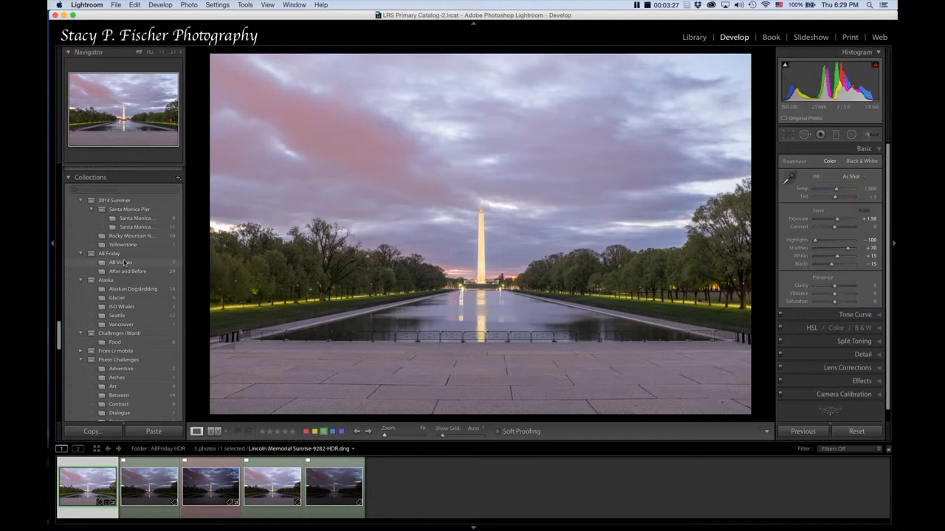
pyautogui.scroll(4, 124, 262)
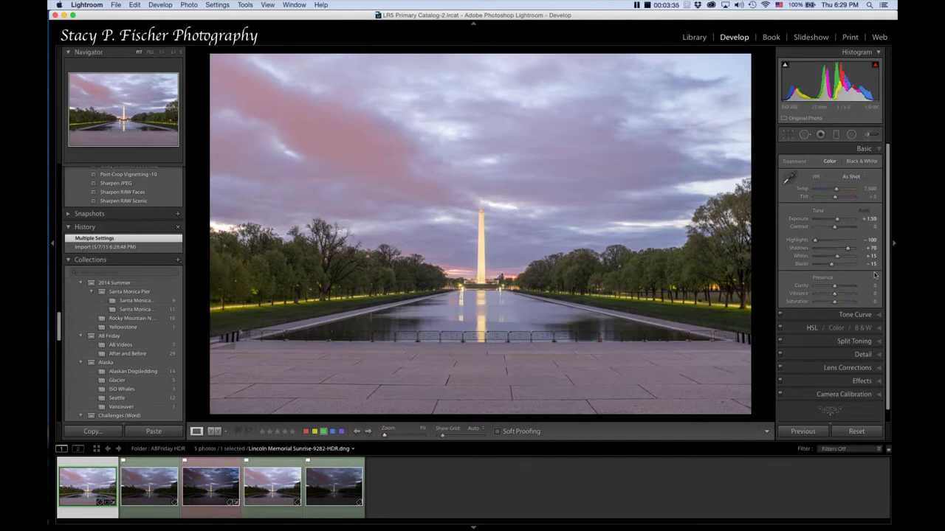
# Step: Enable lens profile corrections, then set Exposure to -0.10 and Clarity to +28
pyautogui.click(879, 369)
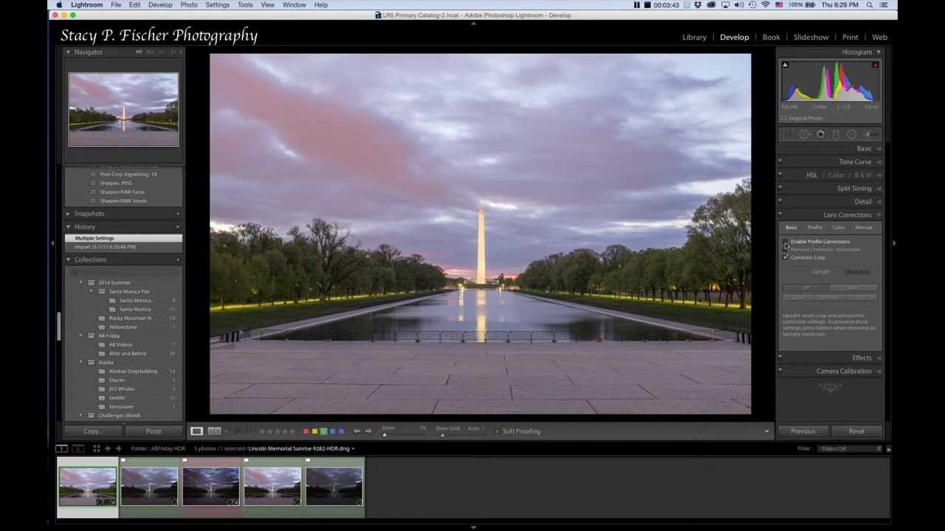
pyautogui.click(786, 242)
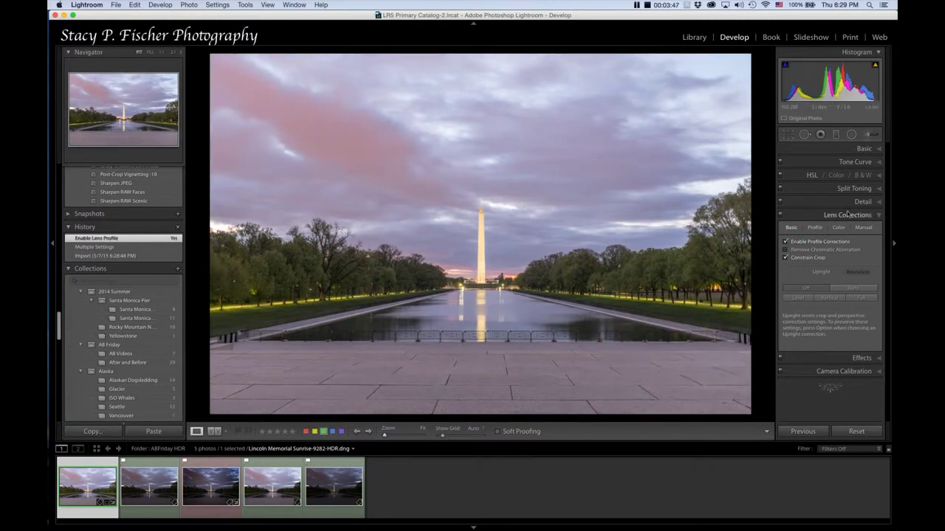
pyautogui.click(879, 150)
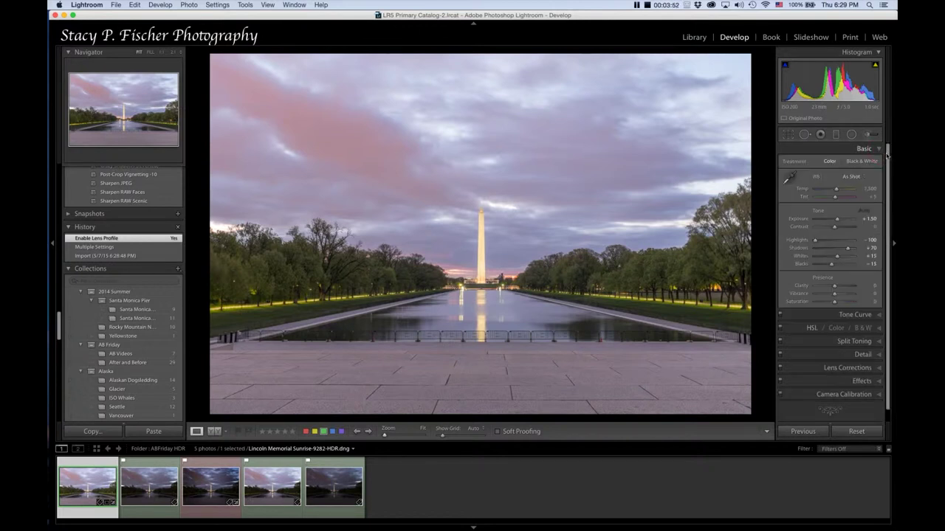
pyautogui.click(870, 218)
pyautogui.write('0.5')
pyautogui.press('Return')
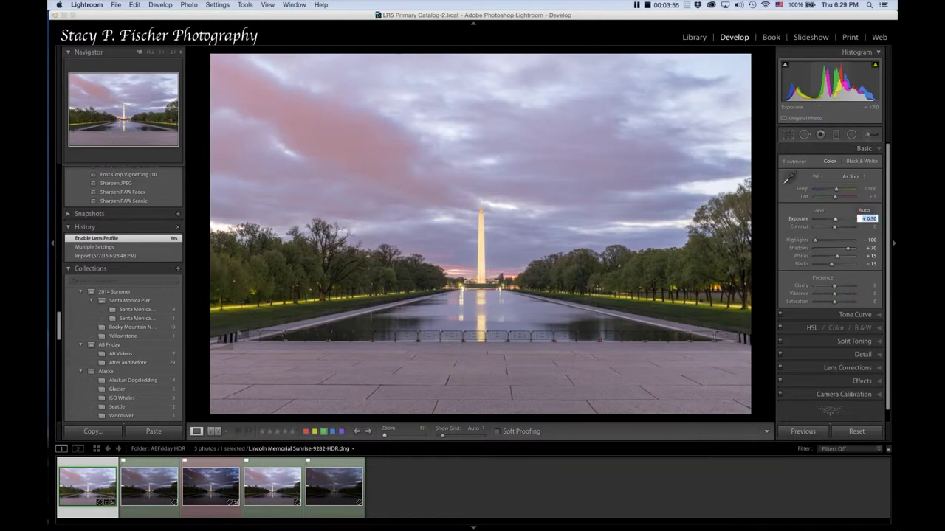
pyautogui.write('-0.1')
pyautogui.press('Return')
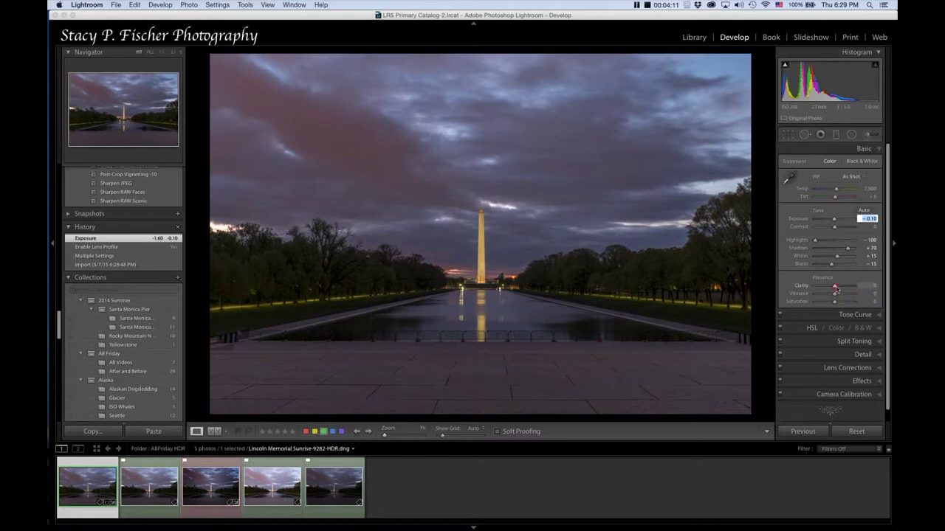
pyautogui.moveTo(835, 288); pyautogui.dragTo(839, 290)
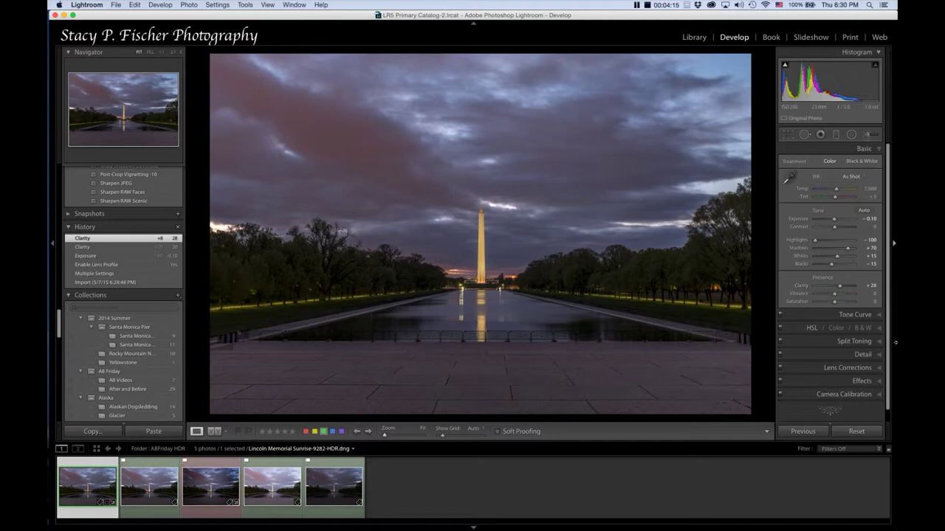
# Step: In the Detail panel, preview the sharpening edge mask and leave Masking at 0
pyautogui.click(879, 356)
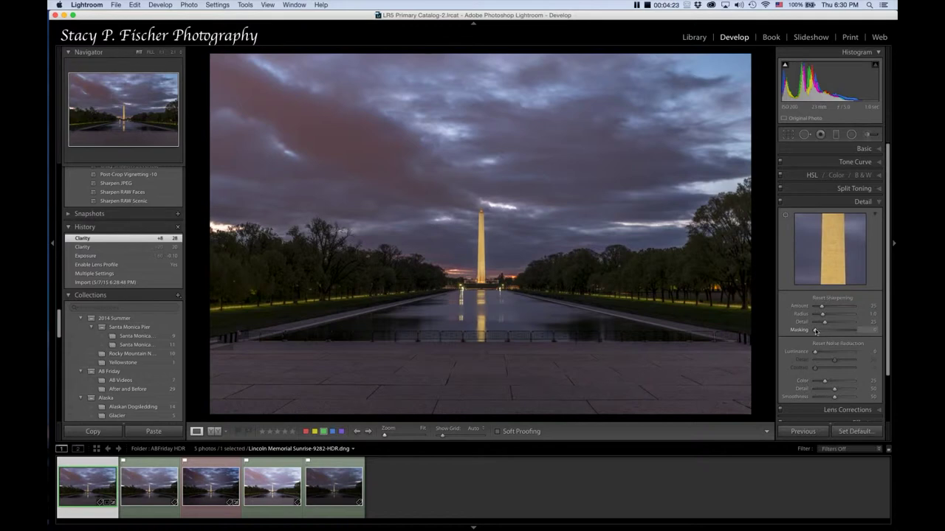
pyautogui.keyDown('alt'); pyautogui.click(816, 332); pyautogui.keyUp('alt')
pyautogui.moveTo(818, 331)
pyautogui.mouseDown()
pyautogui.moveTo(846, 332)
pyautogui.moveTo(815, 332)
pyautogui.mouseUp()
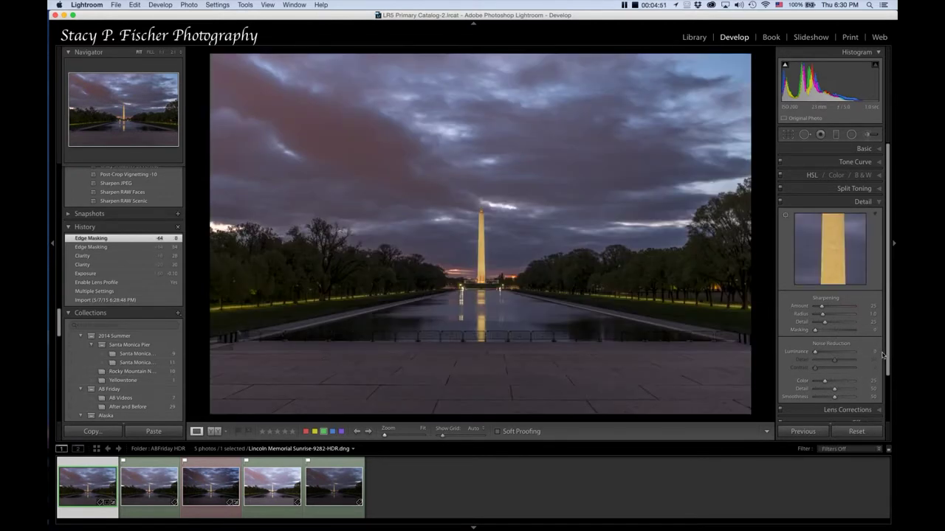
# Step: Zoom 1:1 onto the Washington Monument and set Luminance noise reduction to 20, Detail 60
pyautogui.click(162, 53)
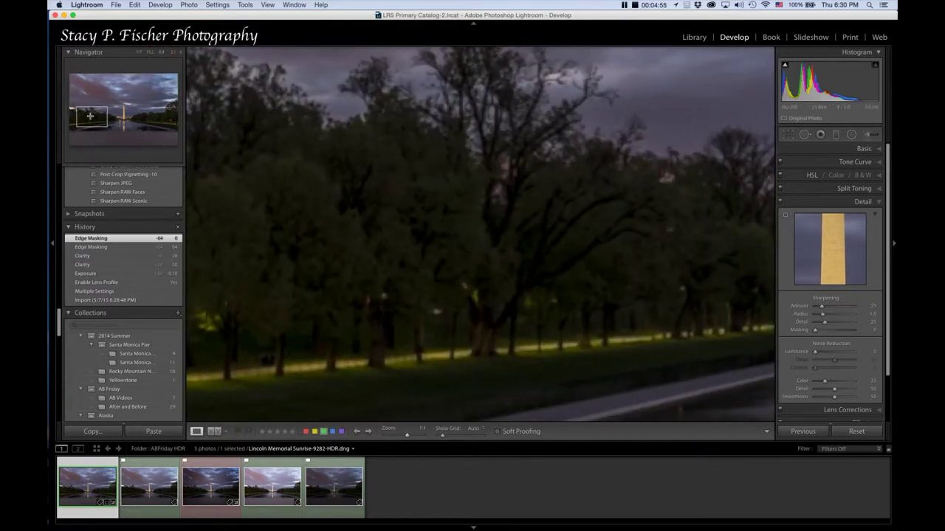
pyautogui.moveTo(92, 113); pyautogui.dragTo(120, 105)
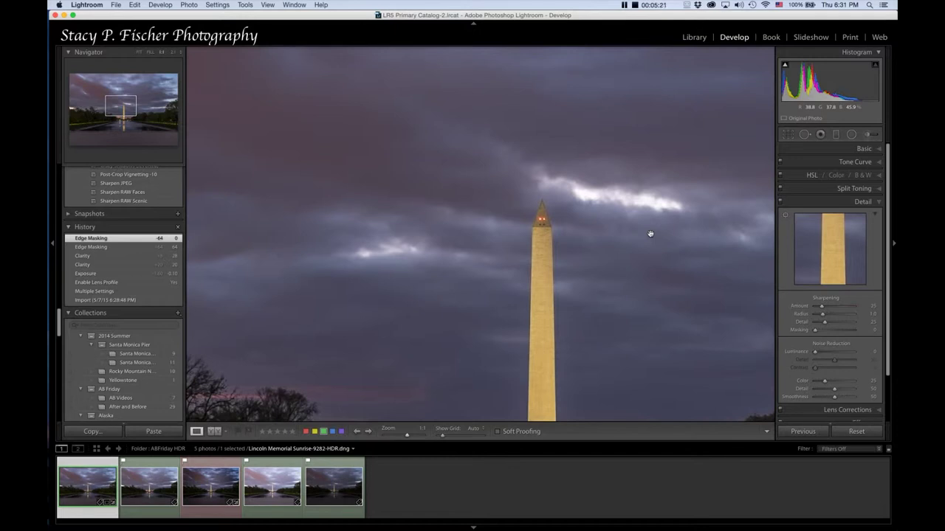
pyautogui.scroll(-2, 890, 356)
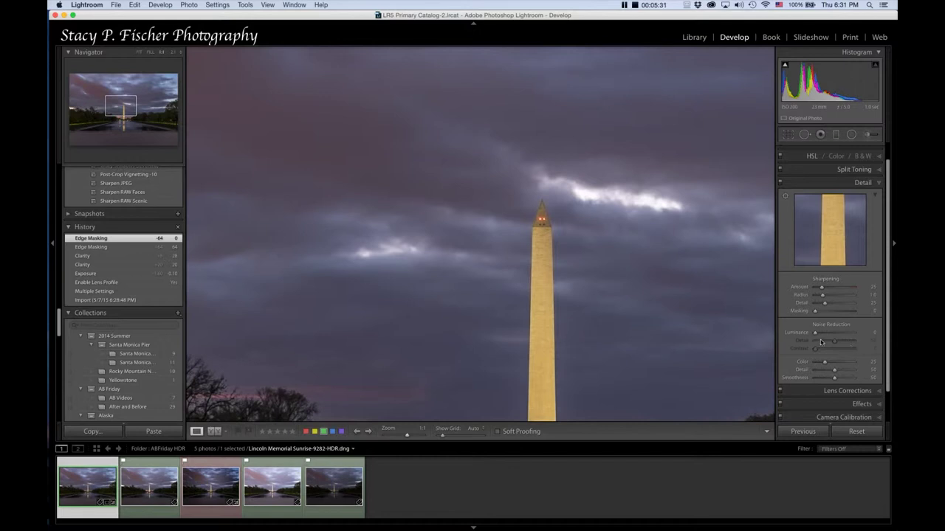
pyautogui.moveTo(815, 336); pyautogui.dragTo(816, 336)
pyautogui.moveTo(814, 335); pyautogui.dragTo(822, 336)
pyautogui.moveTo(823, 336); pyautogui.dragTo(839, 341)
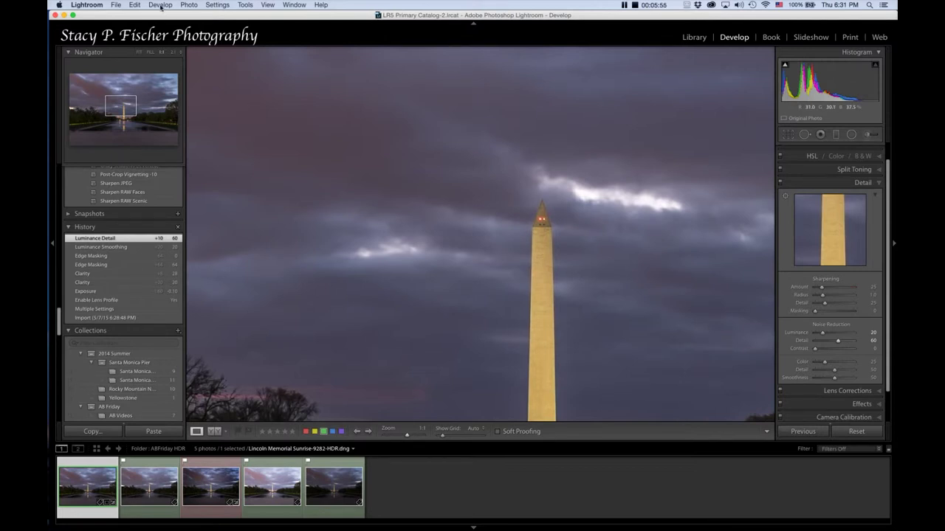
# Step: Send a copy of the HDR photo with Lightroom adjustments to Color Efex Pro 4
pyautogui.click(139, 53)
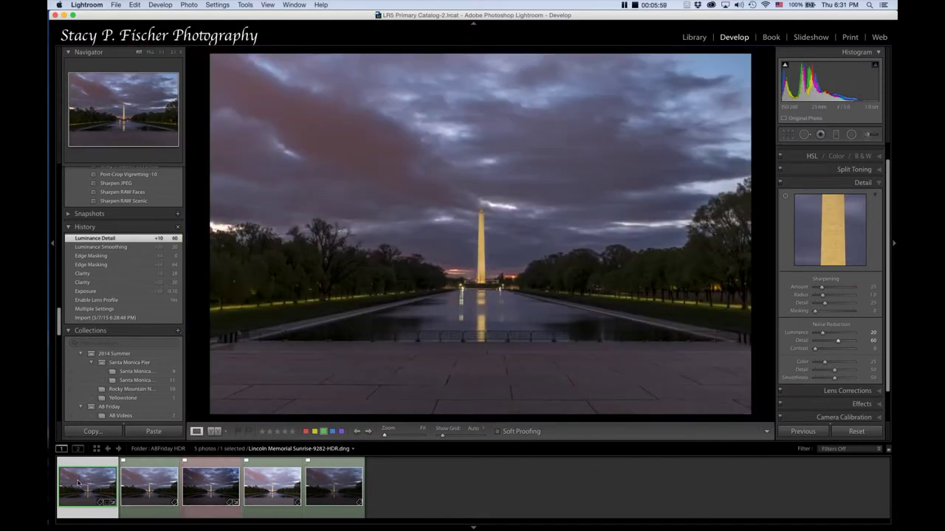
pyautogui.rightClick(78, 484)
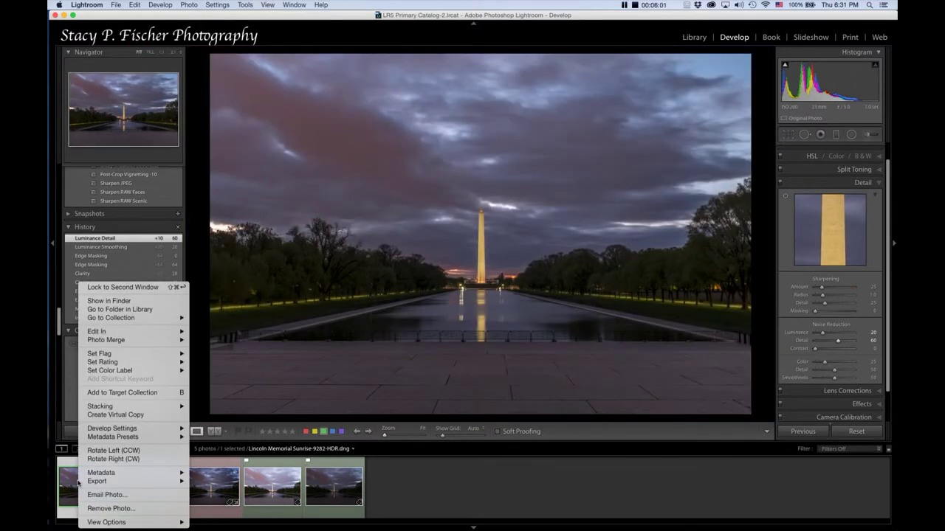
pyautogui.moveTo(124, 333)
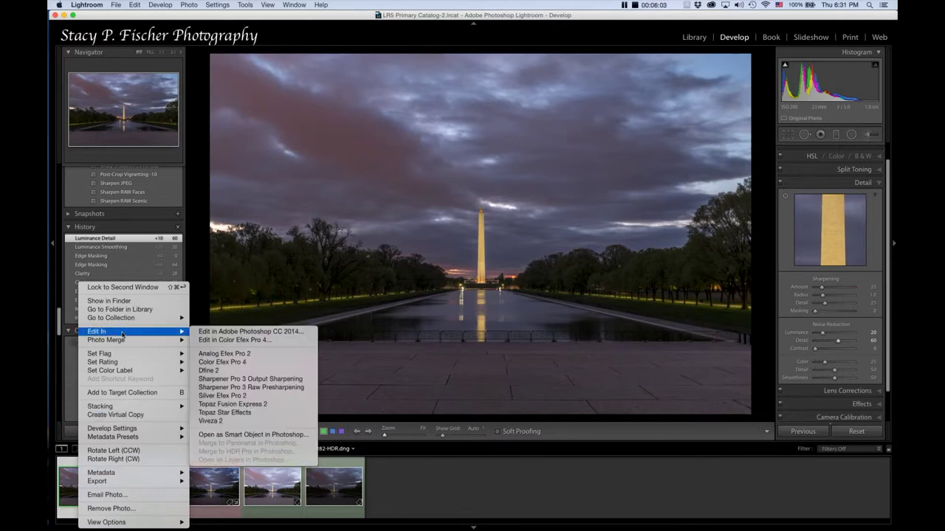
pyautogui.click(241, 363)
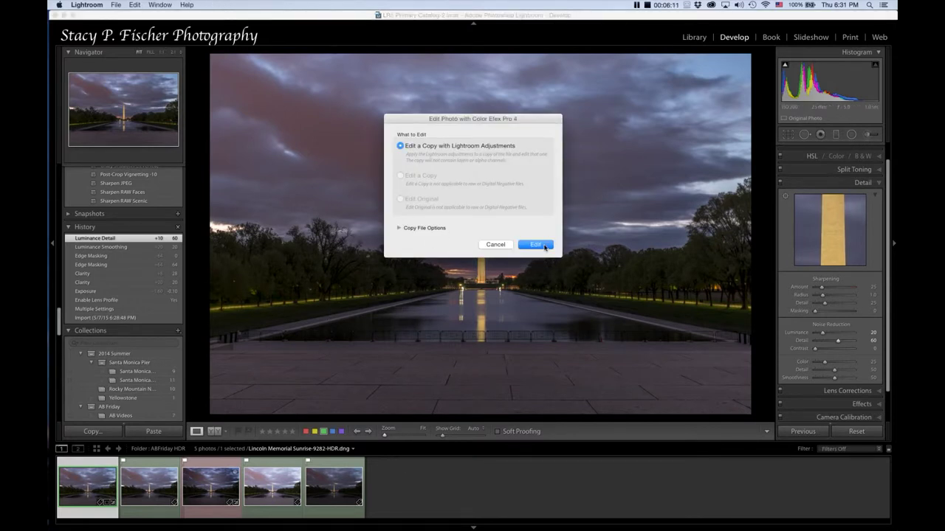
pyautogui.click(536, 244)
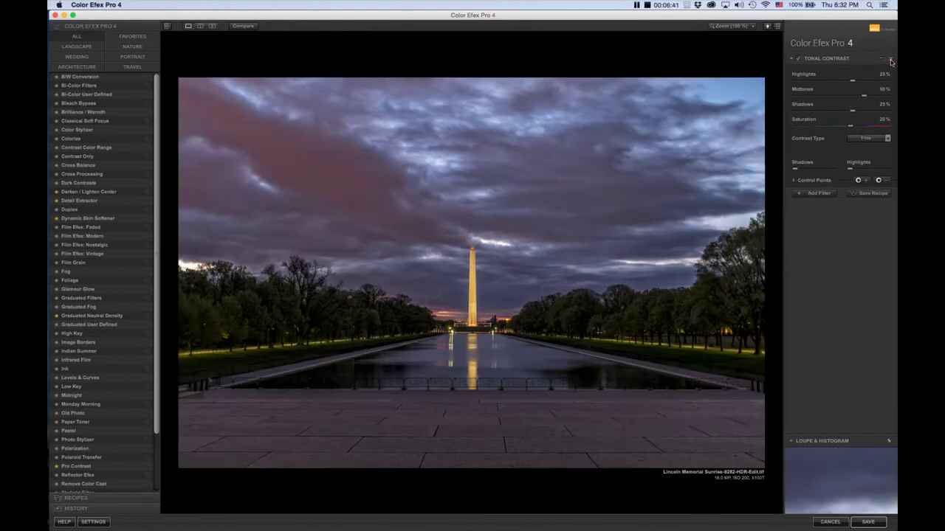
# Step: Delete the Tonal Contrast filter from the filter stack
pyautogui.click(890, 60)
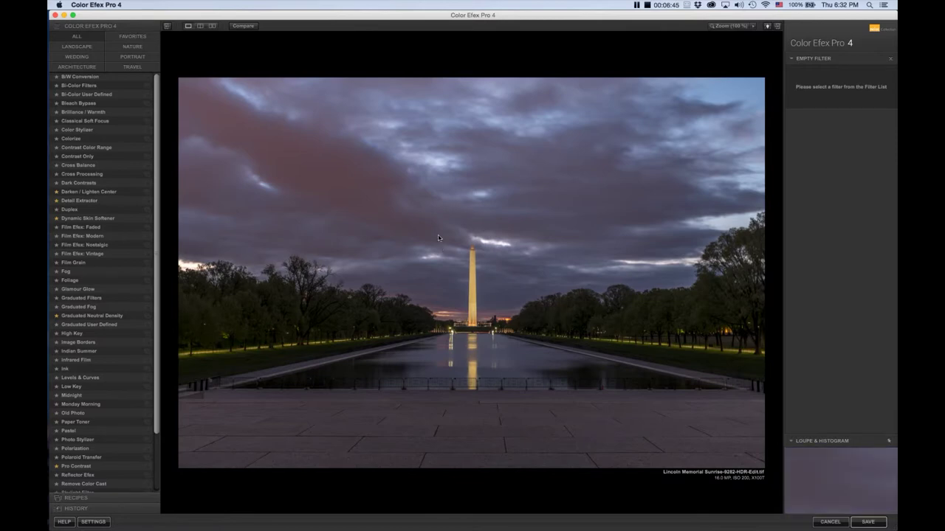
pyautogui.moveTo(157, 149); pyautogui.dragTo(149, 208)
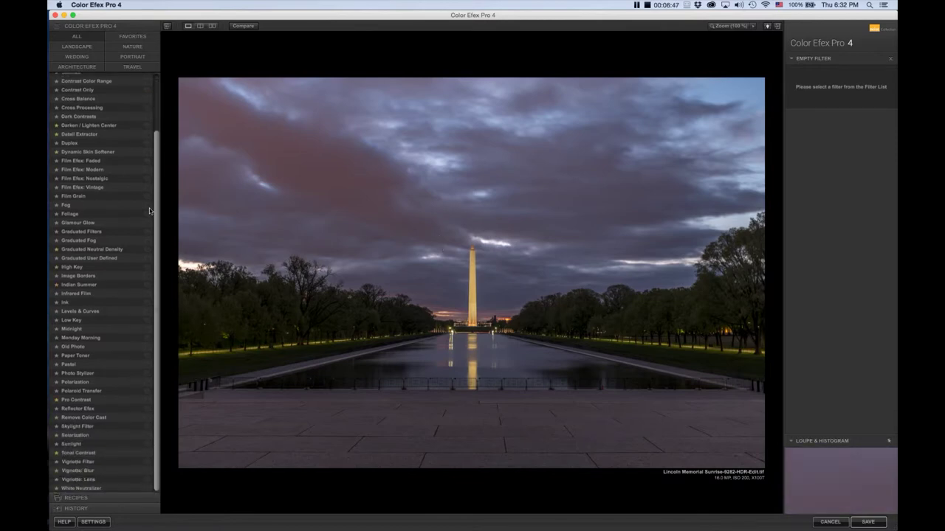
# Step: Replace the Foliage filter with Tonal Contrast using its 01 - Default preset
pyautogui.click(146, 213)
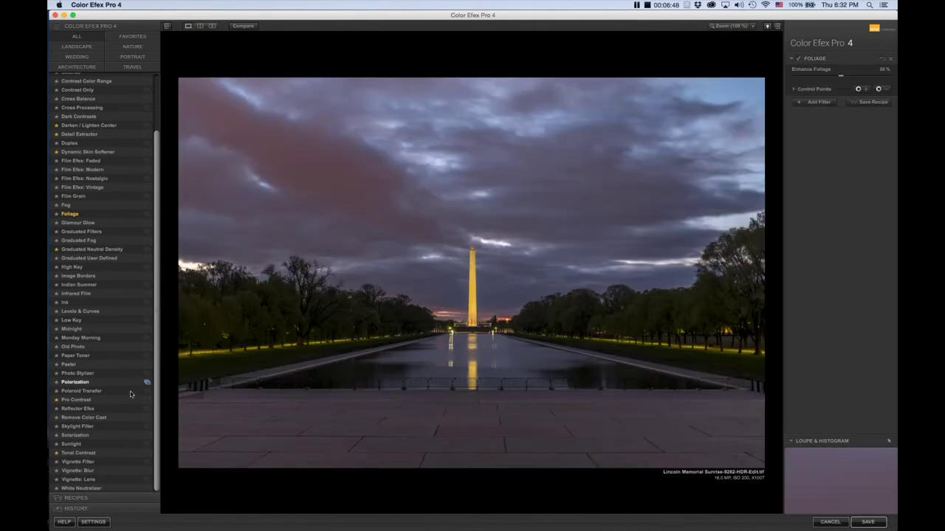
pyautogui.click(148, 454)
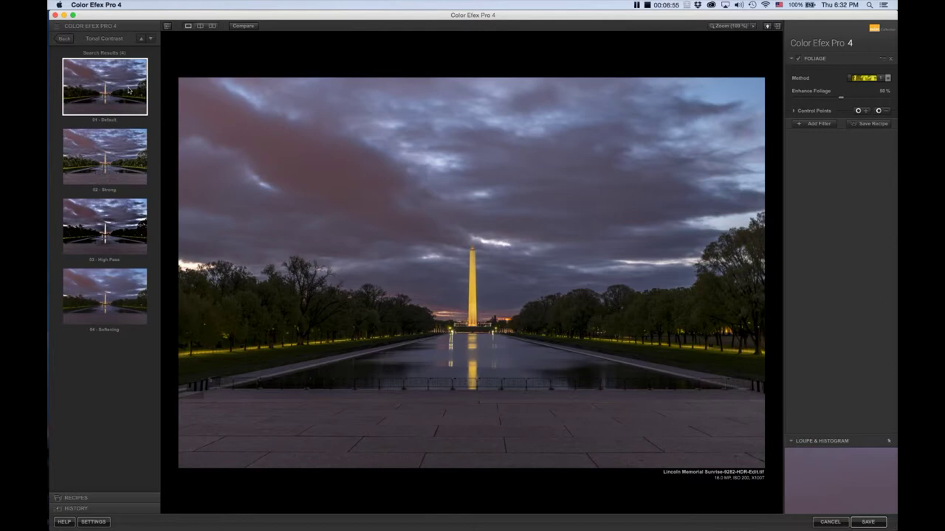
pyautogui.click(126, 88)
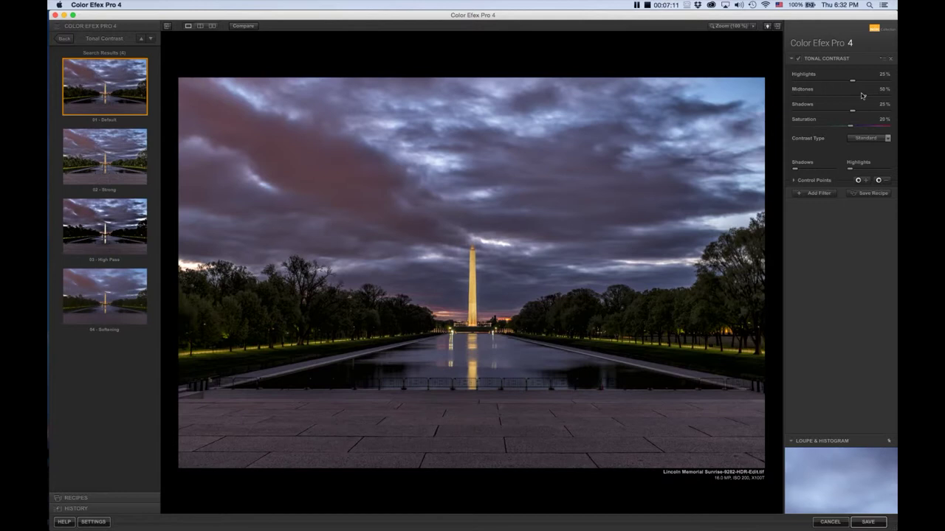
# Step: Set Contrast Type to Fine after comparing with Standard, and toggle the filter to compare
pyautogui.click(889, 139)
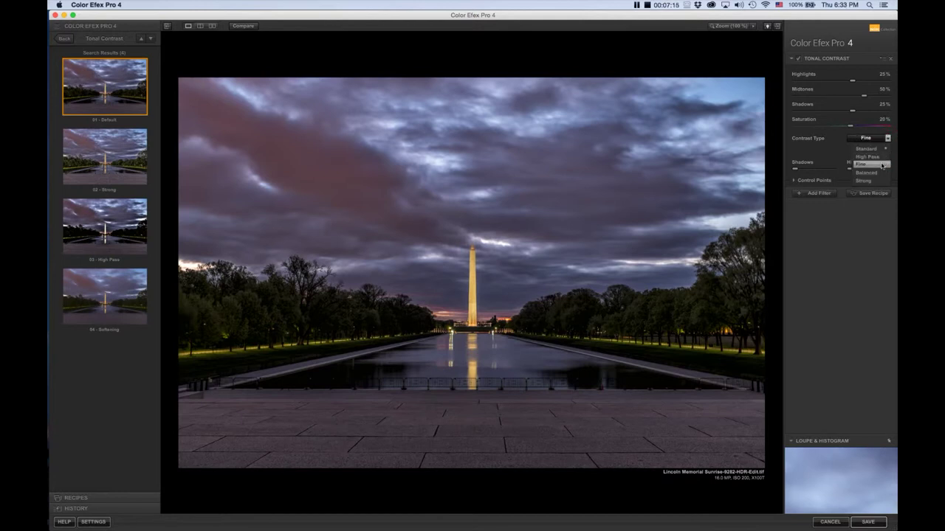
pyautogui.click(882, 165)
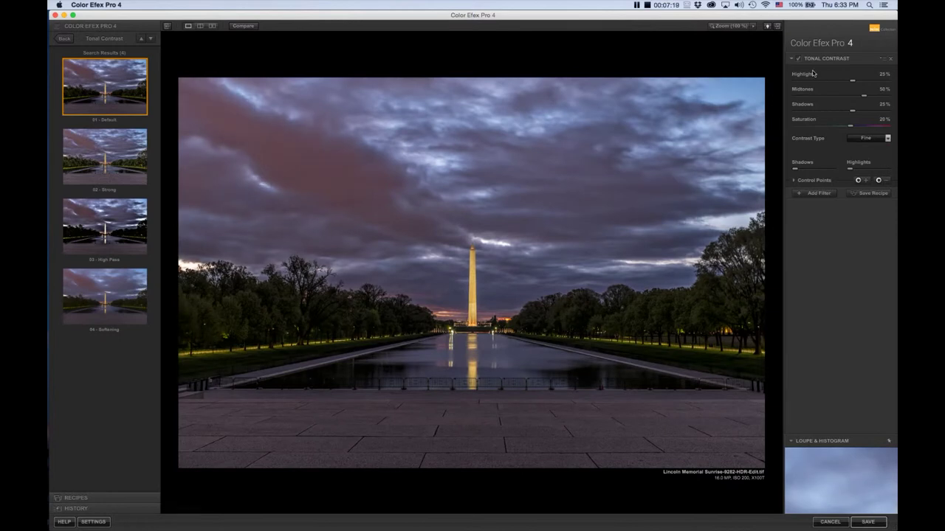
pyautogui.click(888, 139)
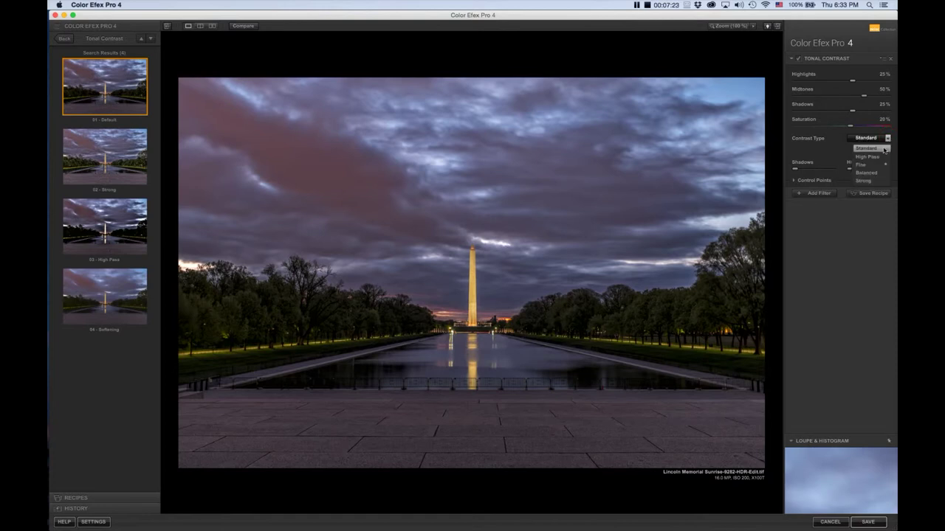
pyautogui.click(884, 150)
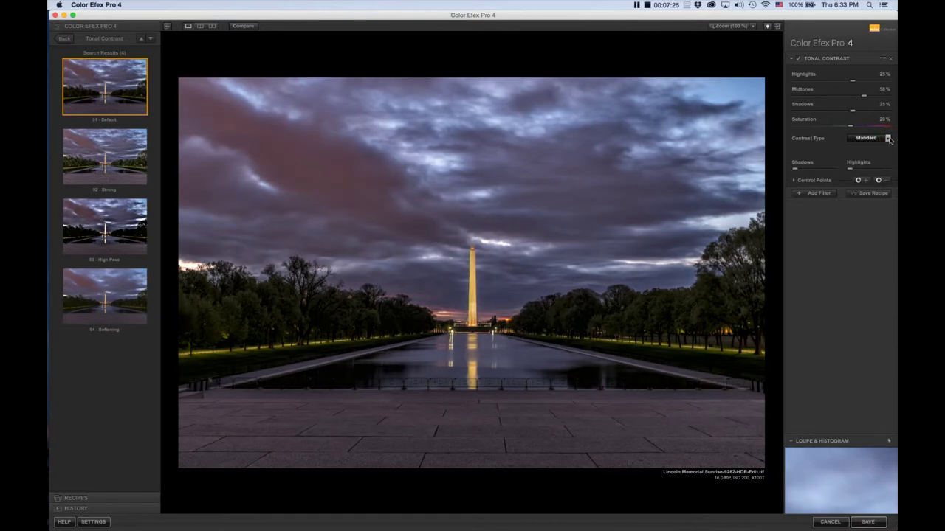
pyautogui.click(888, 139)
pyautogui.click(878, 163)
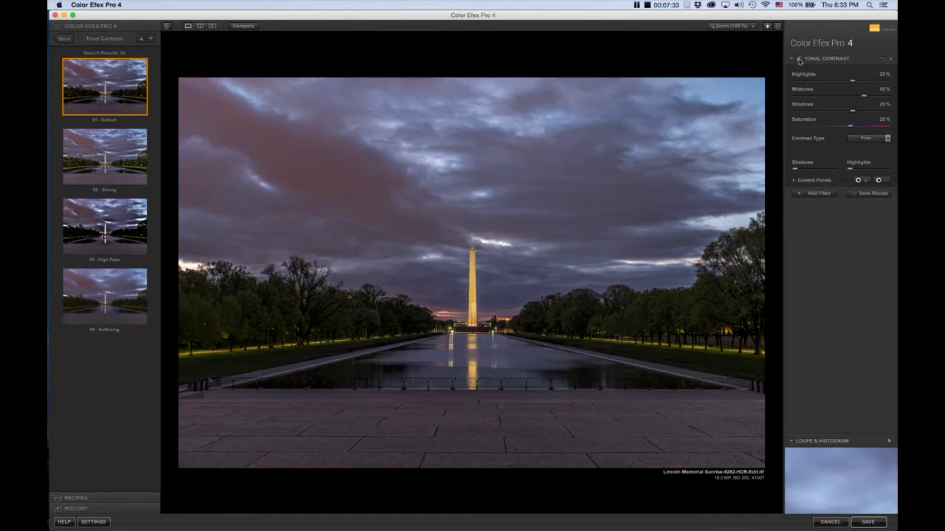
pyautogui.click(798, 59)
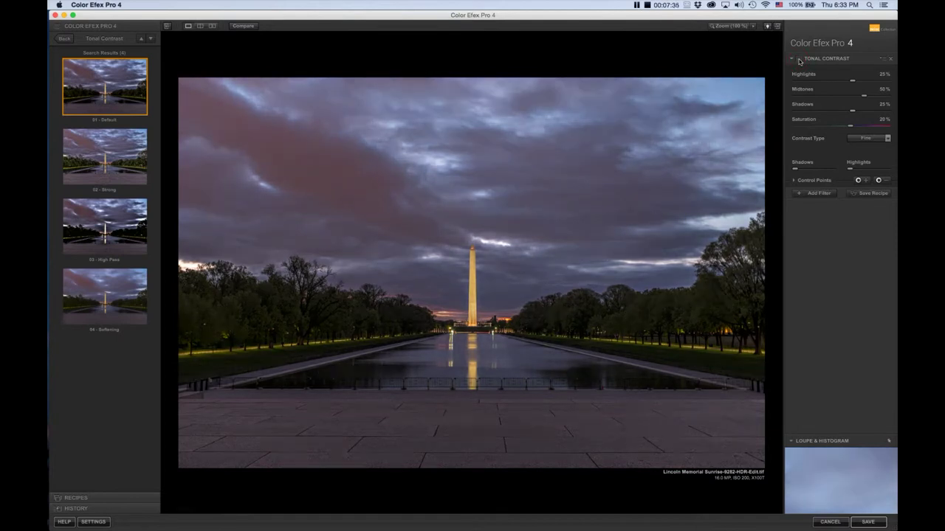
pyautogui.click(799, 59)
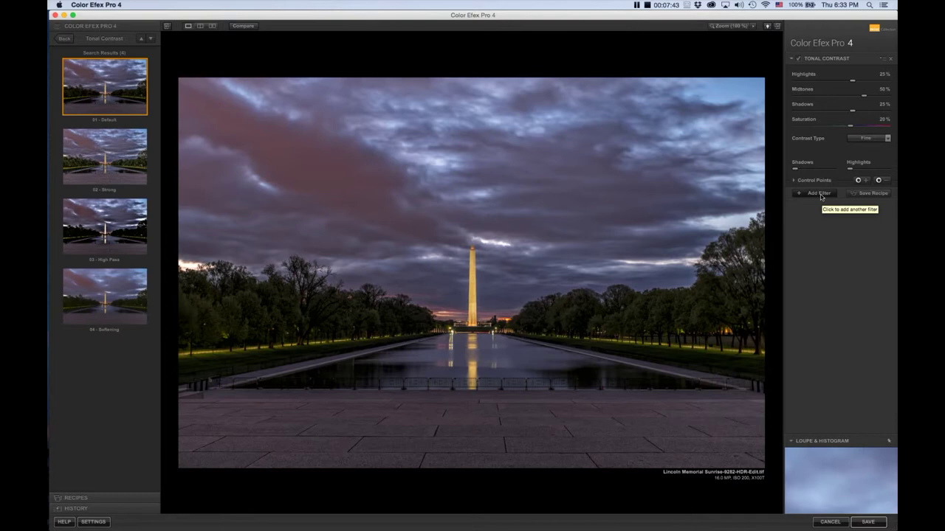
# Step: Add Darken / Lighten Center with the 01 - Default preset, darken its border, and save to Lightroom
pyautogui.click(820, 196)
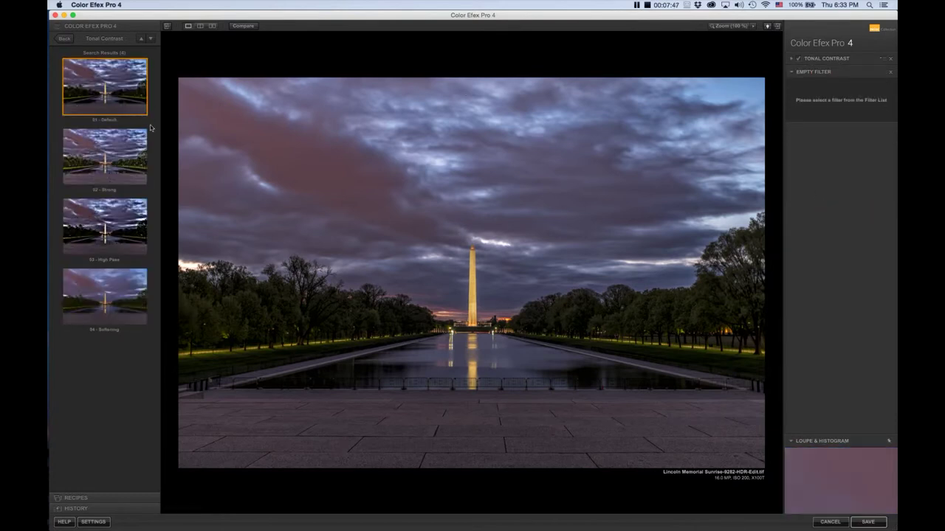
pyautogui.click(63, 41)
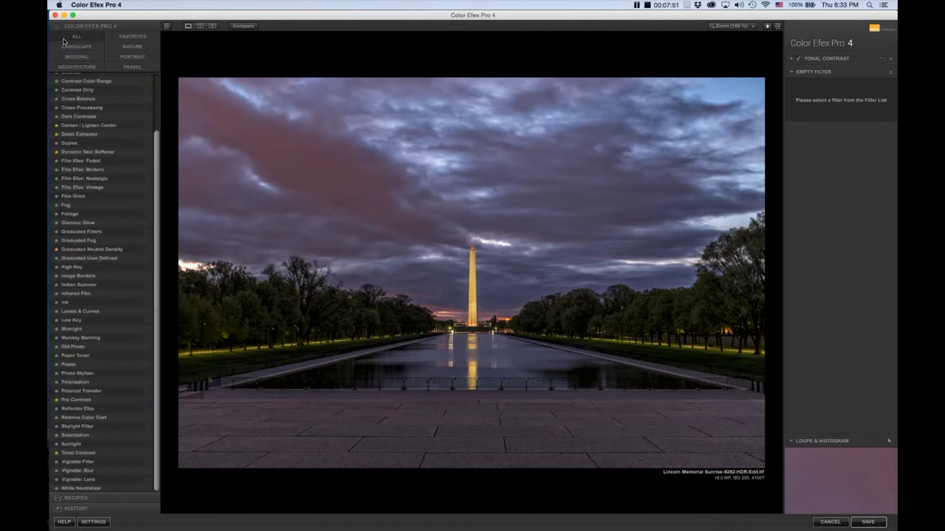
pyautogui.click(147, 127)
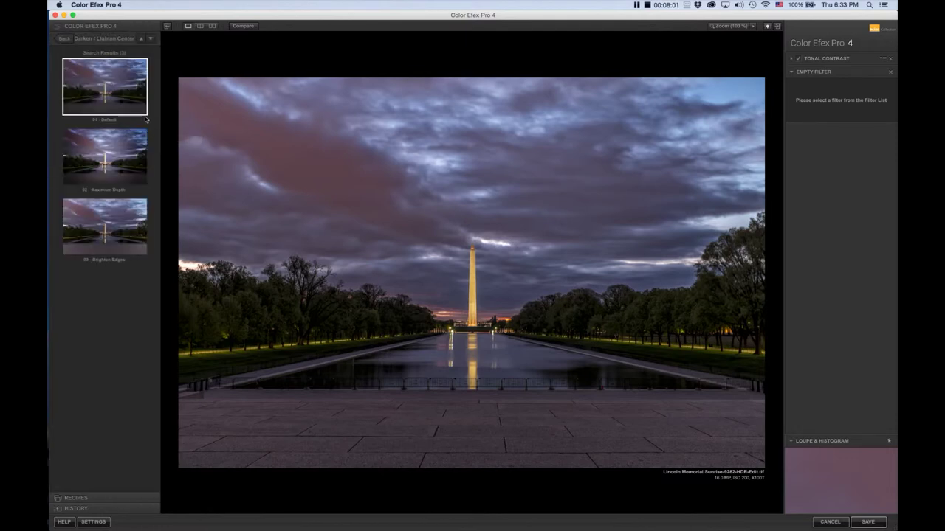
pyautogui.click(119, 87)
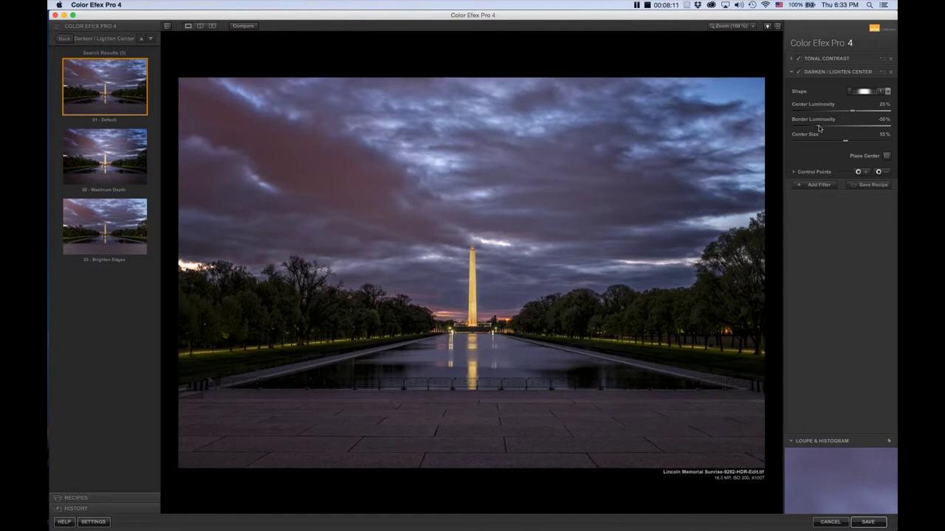
pyautogui.moveTo(818, 129); pyautogui.dragTo(801, 122)
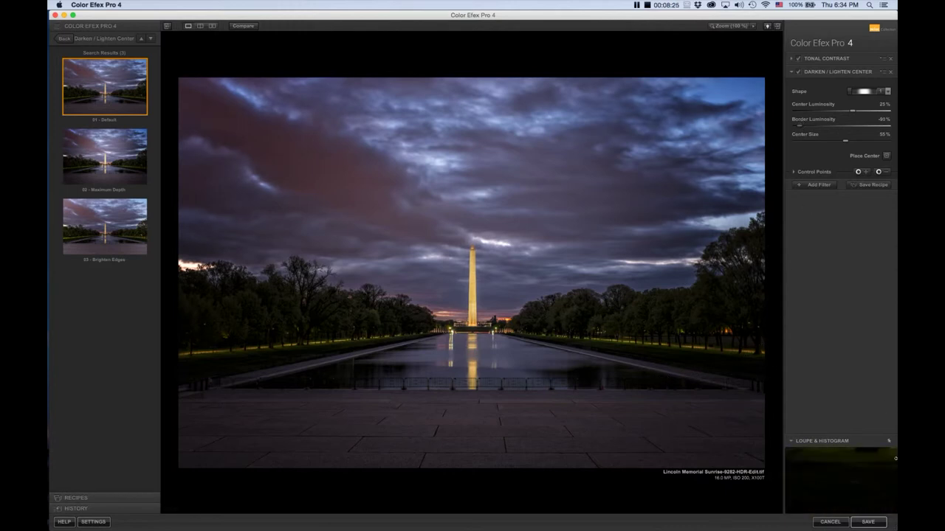
pyautogui.click(871, 524)
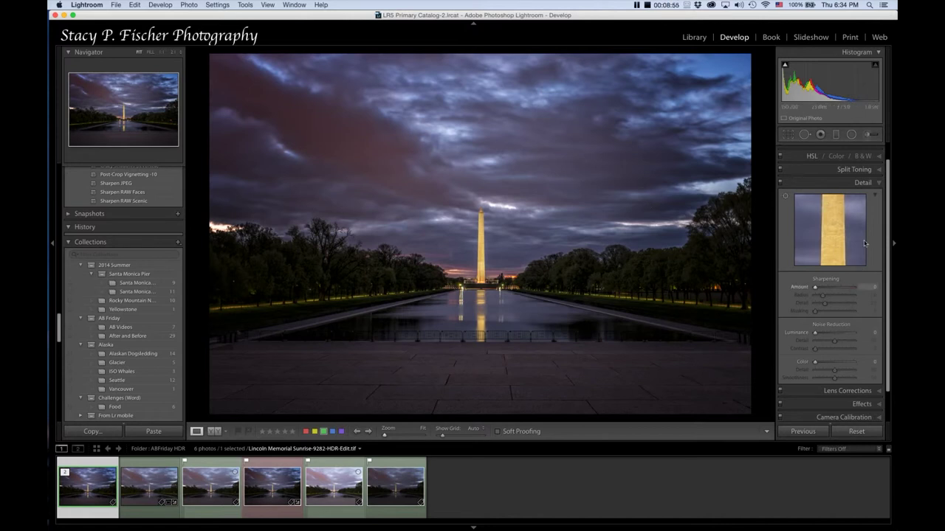
# Step: In the Basic panel, drag the Vibrance of the Sunrise-9282-HDR-Edit.tif photo down to -10
pyautogui.scroll(1, 877, 156)
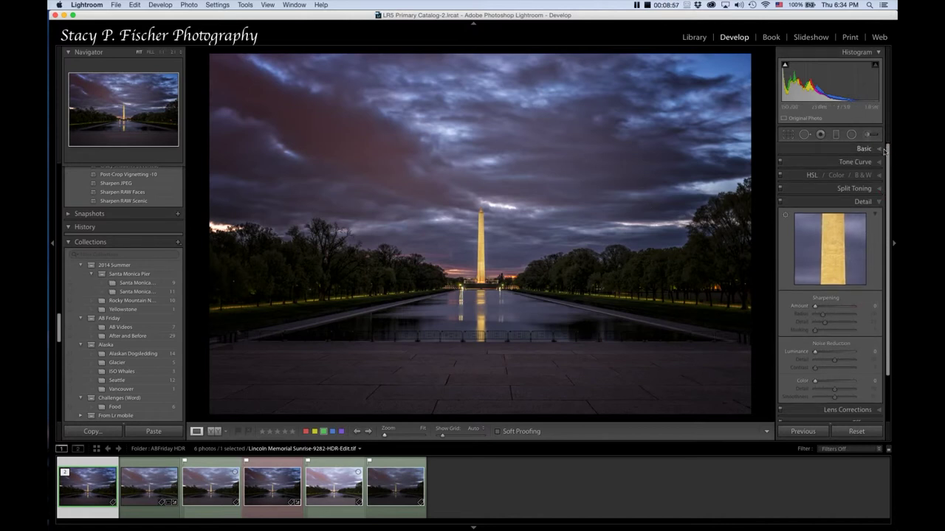
pyautogui.click(878, 151)
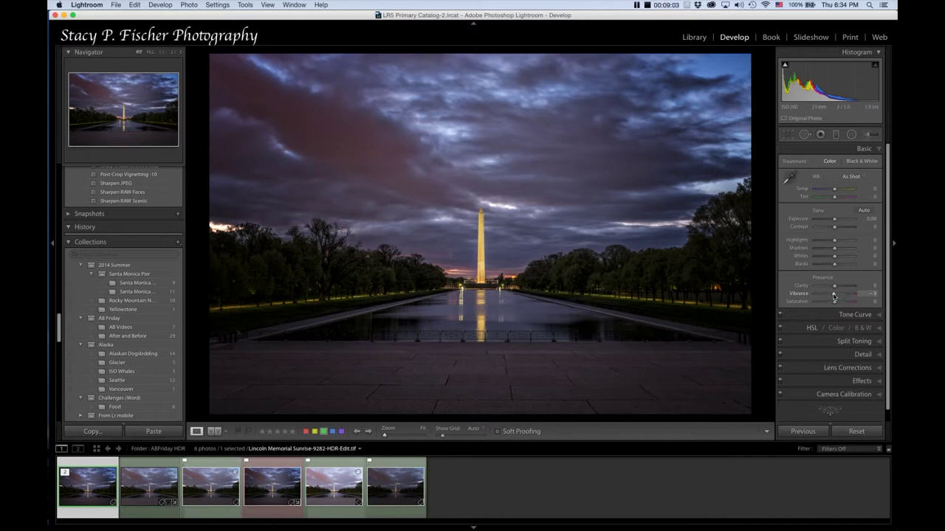
pyautogui.moveTo(831, 296); pyautogui.dragTo(832, 295)
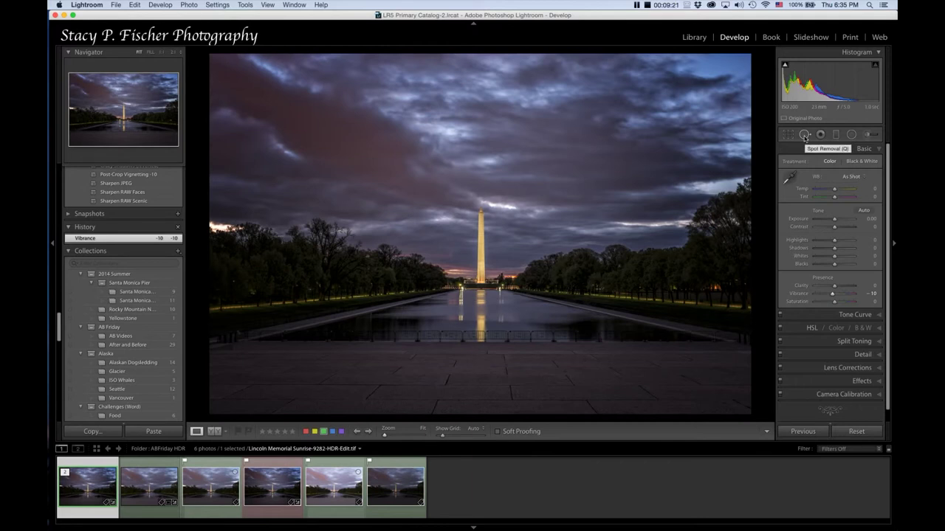
# Step: Use Spot Removal to paint over the bright sky spot at the left horizon
pyautogui.click(804, 135)
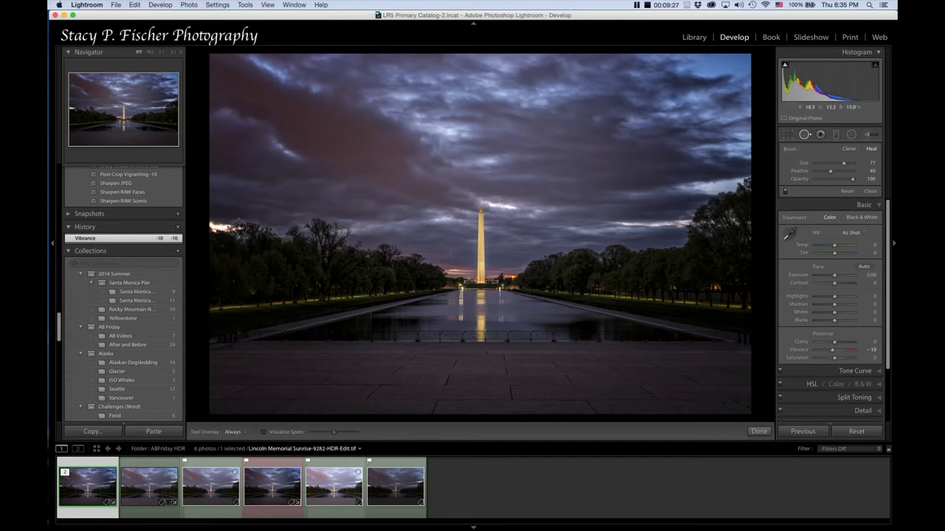
pyautogui.scroll(2, 238, 227)
pyautogui.scroll(-2, 239, 227)
pyautogui.moveTo(238, 229); pyautogui.dragTo(213, 226)
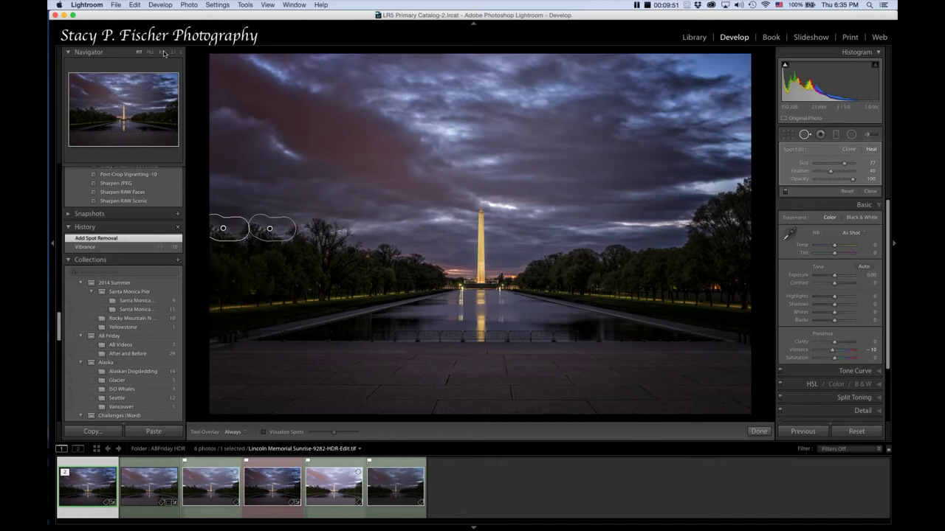
# Step: Zoom in on the left side and switch the right-hand spot from Heal to Clone
pyautogui.click(163, 53)
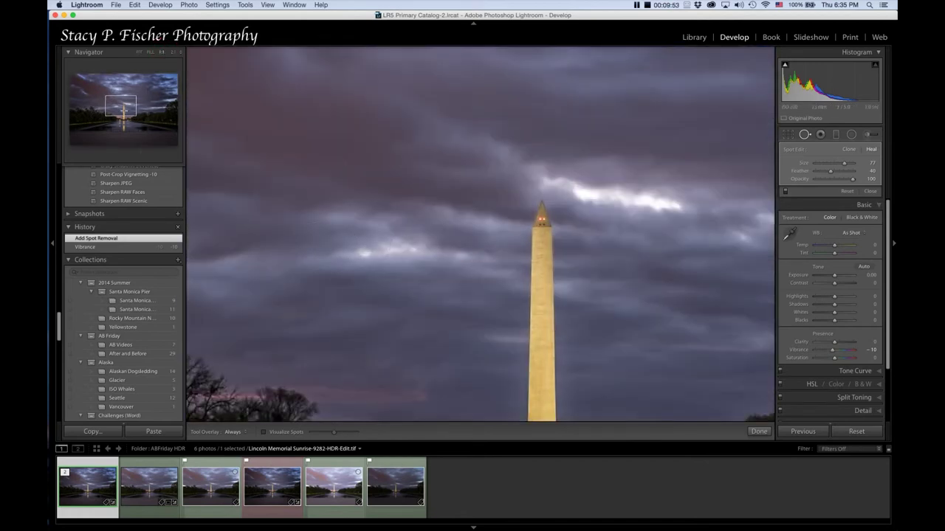
pyautogui.click(90, 112)
pyautogui.moveTo(236, 157); pyautogui.dragTo(485, 243)
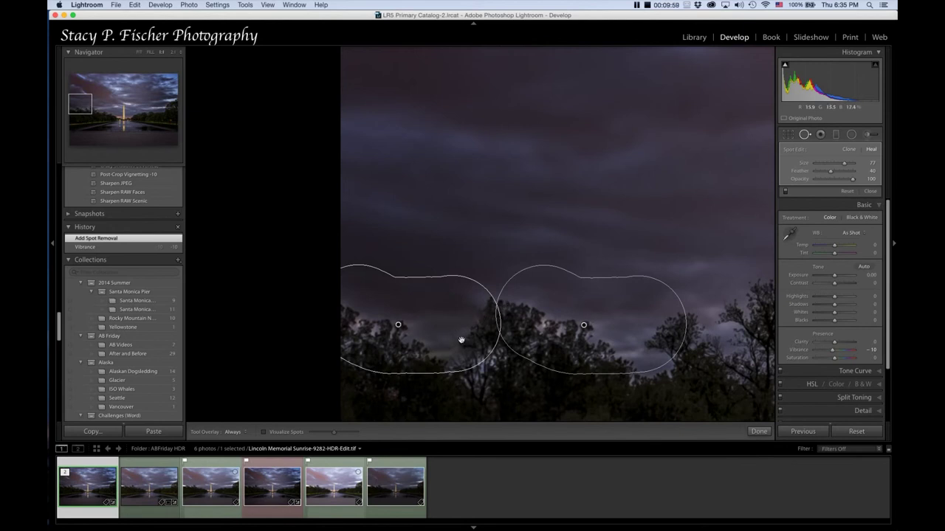
pyautogui.rightClick(570, 332)
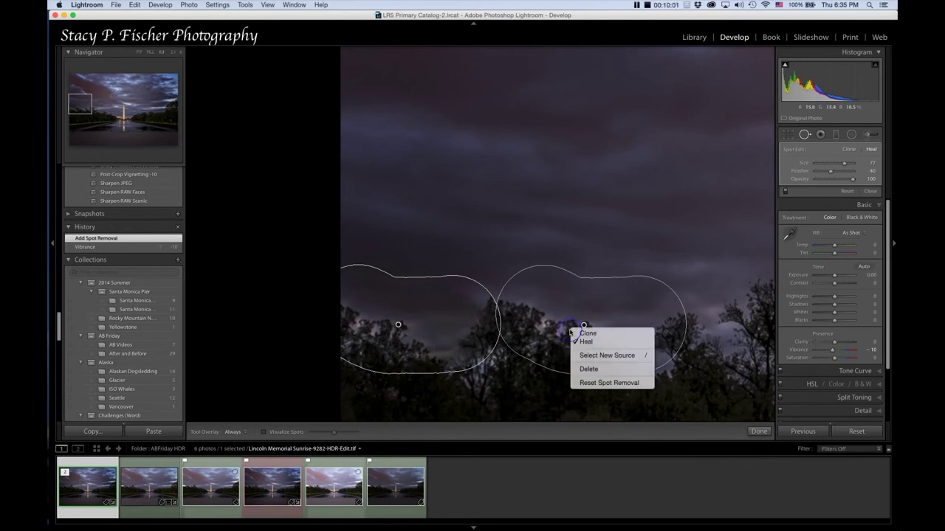
pyautogui.click(580, 333)
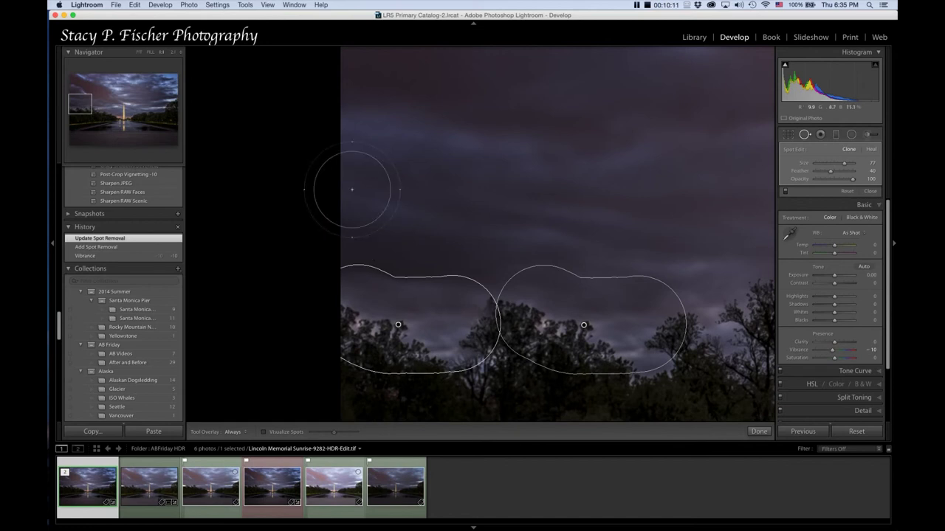
# Step: Fit the photo in view, finish spot removal, and view the fourth monument version
pyautogui.click(140, 53)
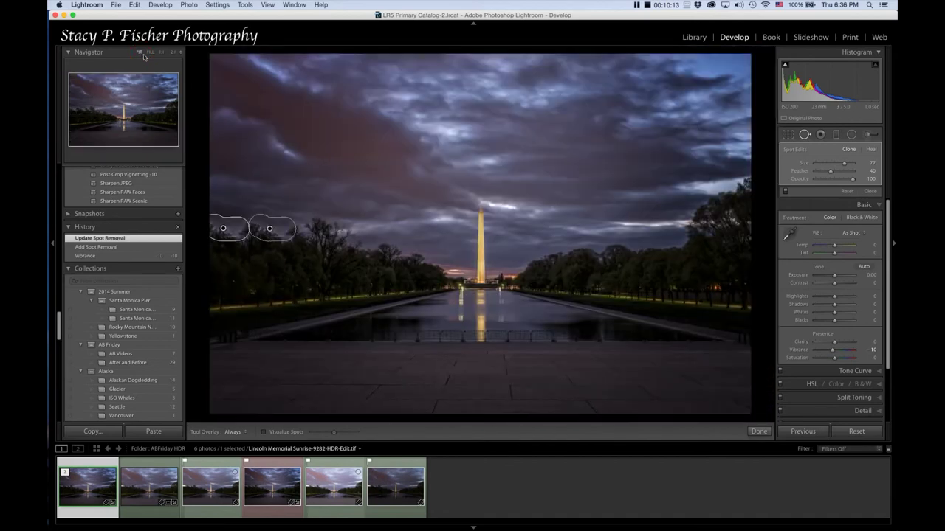
pyautogui.click(759, 431)
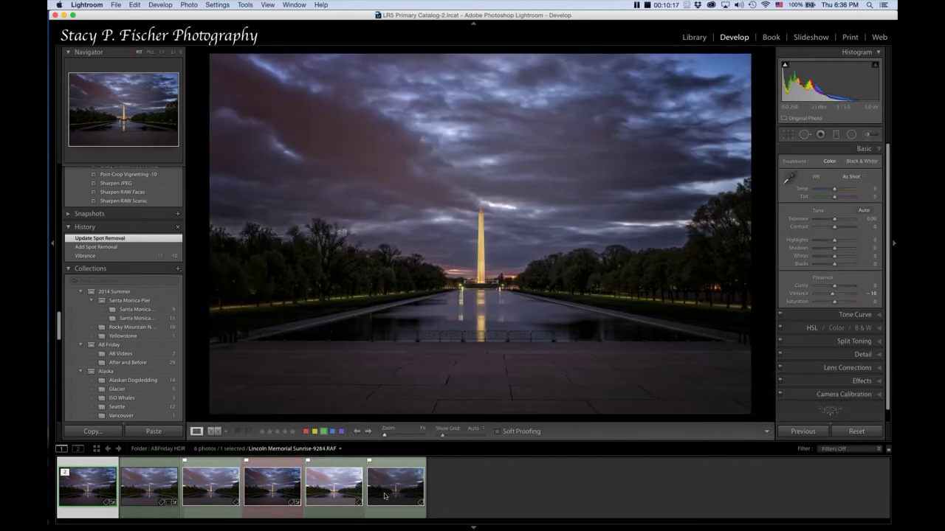
pyautogui.click(277, 502)
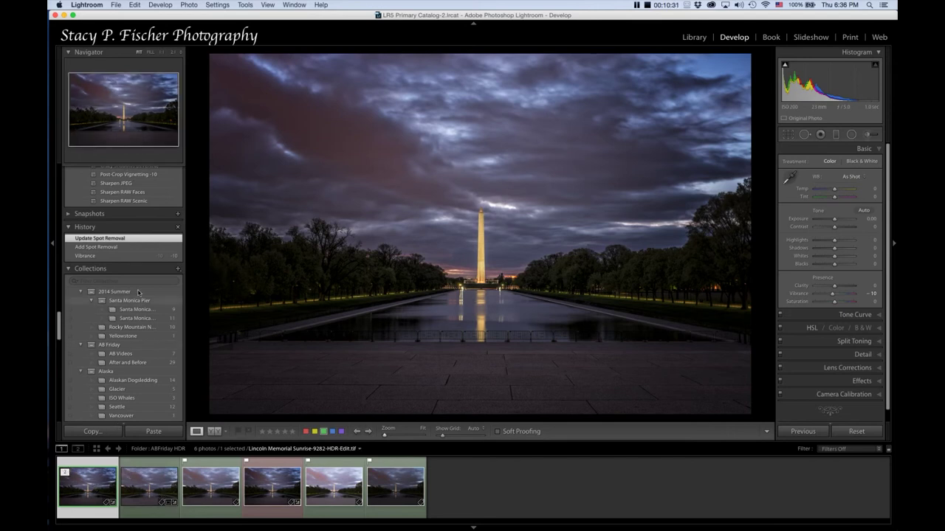
# Step: Open the HDR DNG version and step its history from Import to Multiple Settings
pyautogui.click(145, 502)
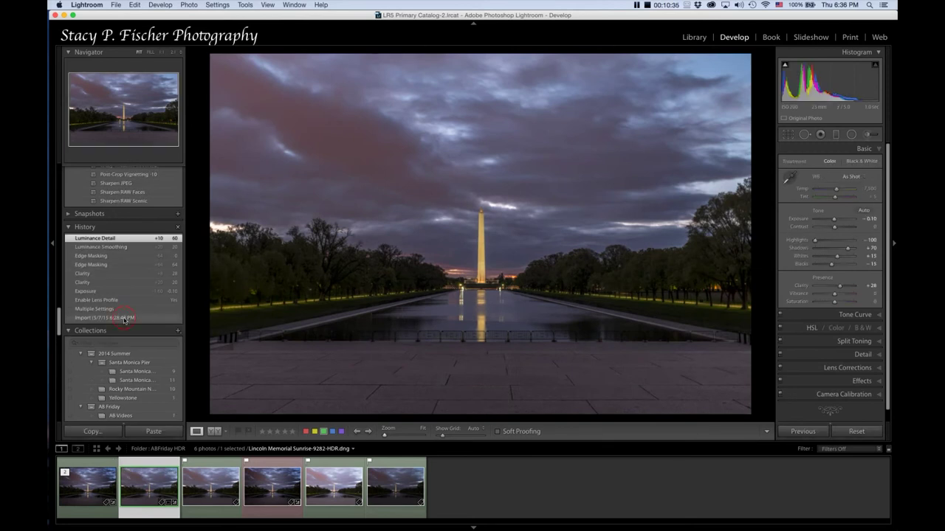
pyautogui.click(124, 318)
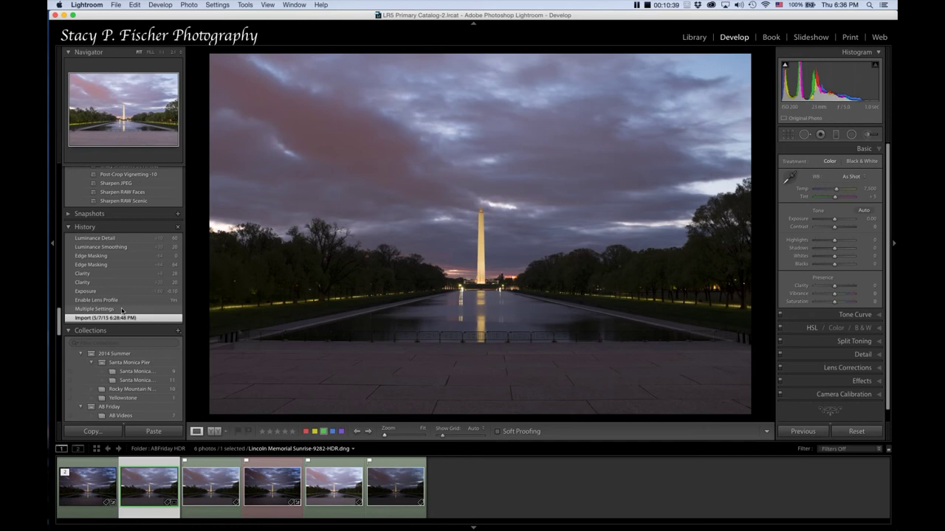
pyautogui.click(123, 310)
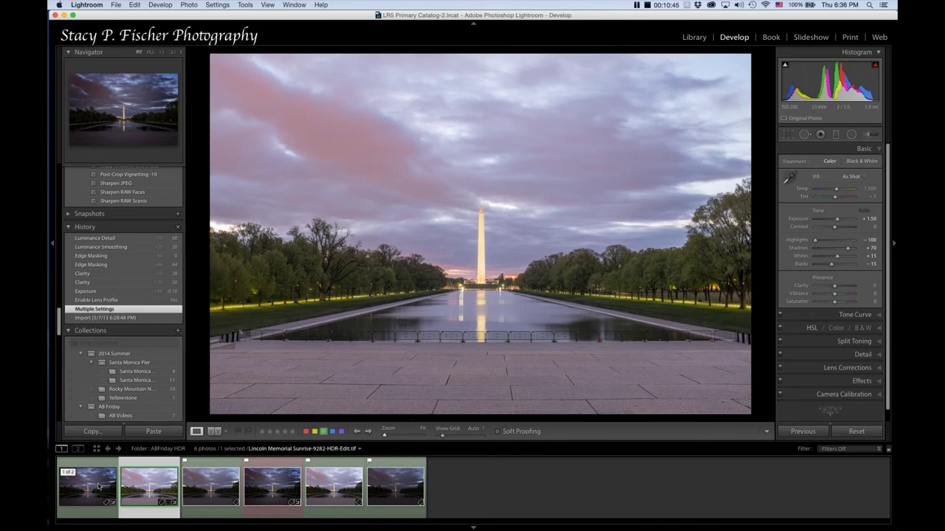
# Step: Go back to the Color Efex edited photo and hold Option to reveal the Set Default and Reset Tone options
pyautogui.click(98, 486)
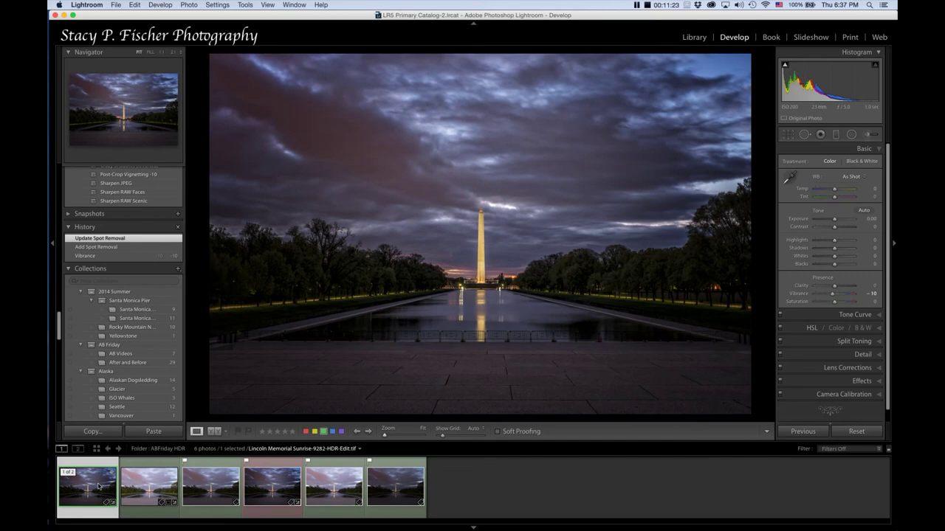
pyautogui.press('alt')
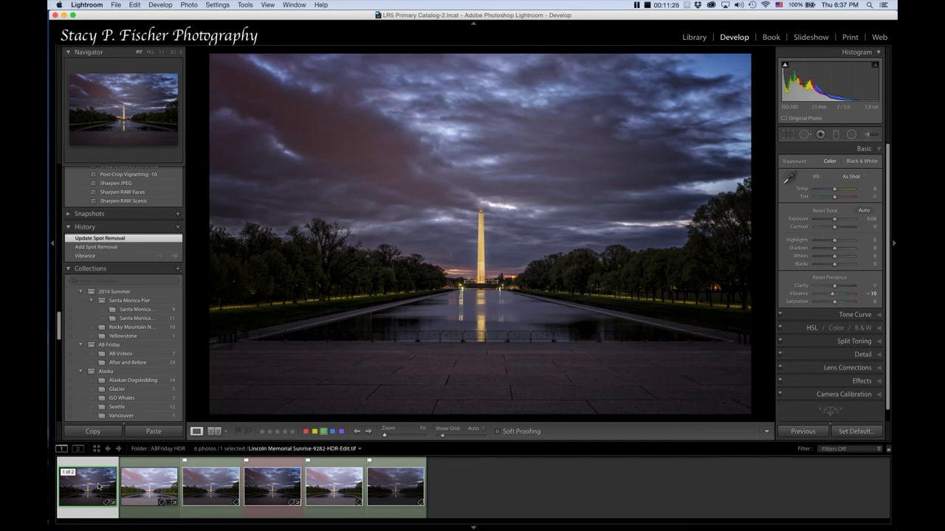